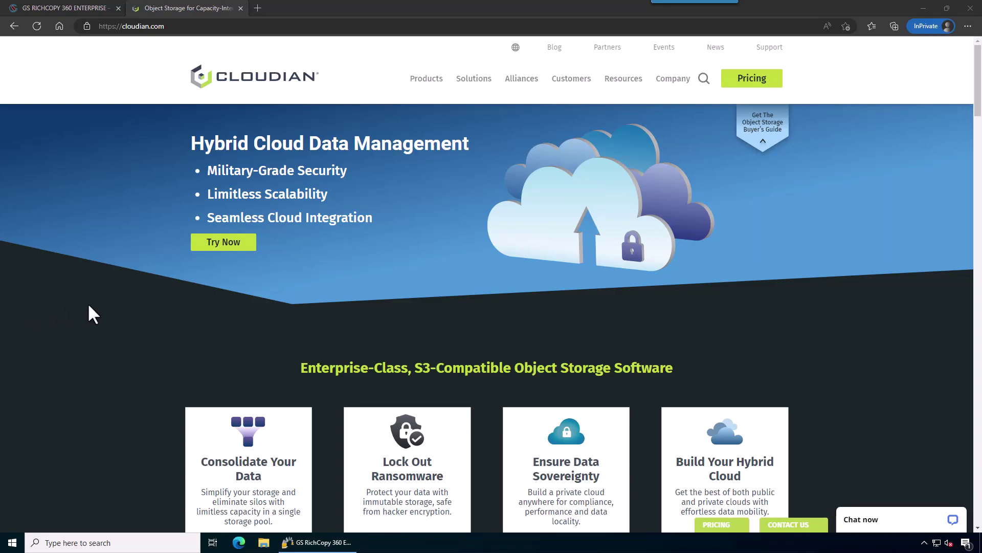
# Scroll the Cloudian homepage, then minimize Edge to reveal the RichCopy jobs list
pyautogui.scroll(-3, 501, 216)
pyautogui.scroll(3, 761, 183)
pyautogui.click(916, 12)
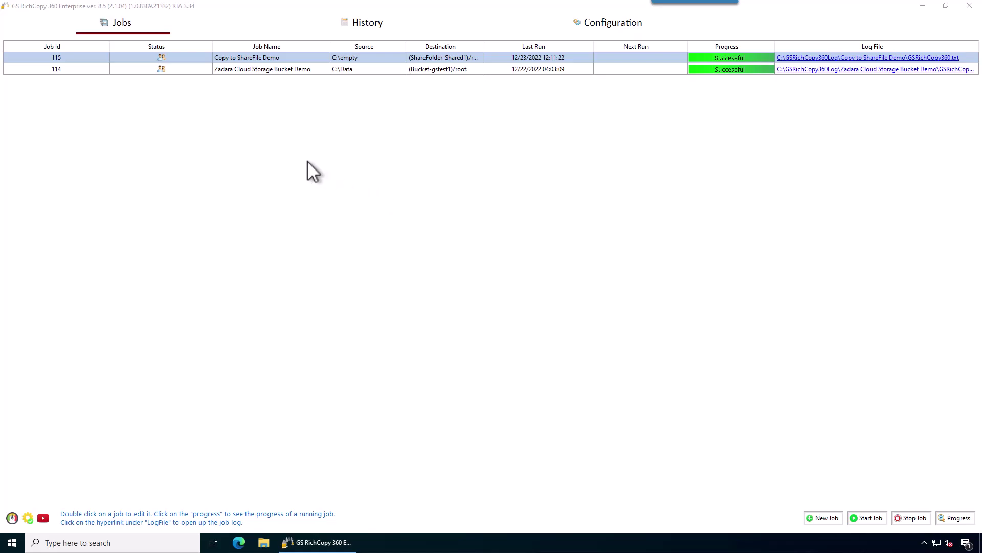
# Create a new job from the Jobs list context menu, skipping the Schedule Wizard
pyautogui.rightClick(265, 117)
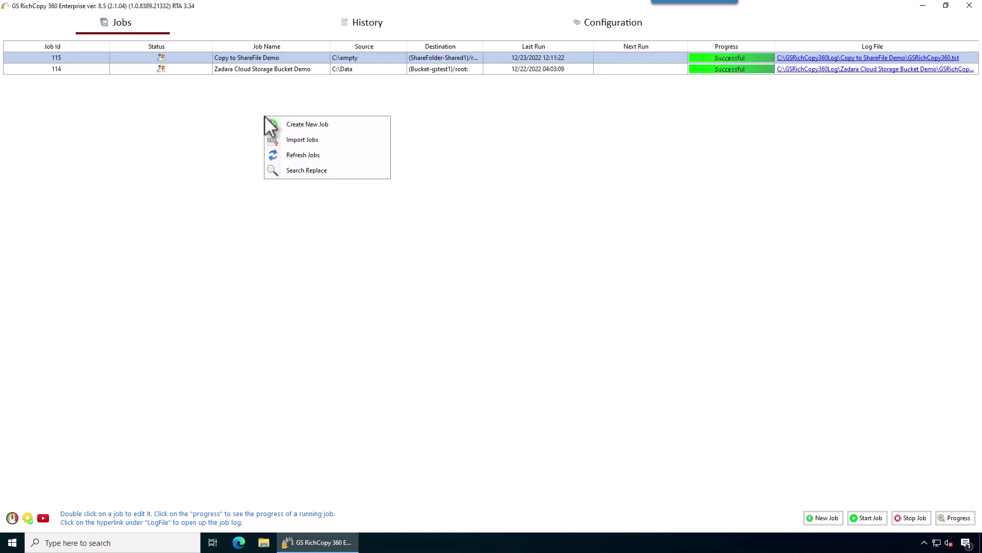
pyautogui.click(276, 128)
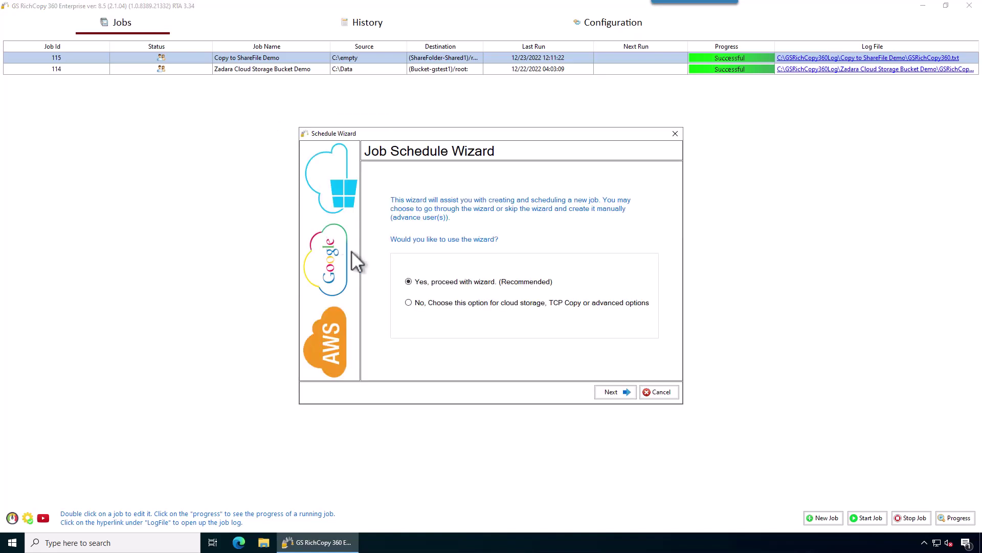
pyautogui.click(408, 303)
pyautogui.click(611, 392)
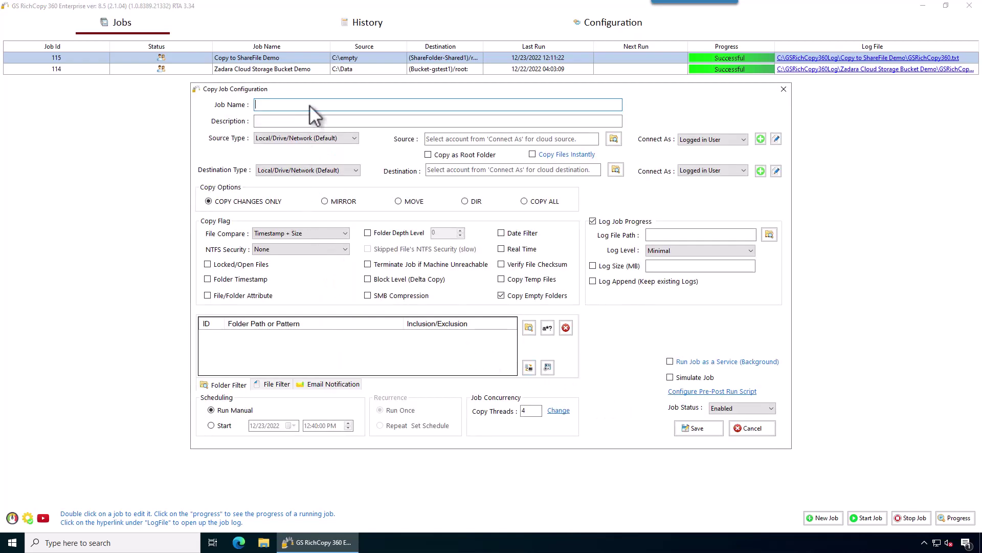
# Name the job 'Copy to Cloudian Demo' and review the Source Type options
pyautogui.write('Co')
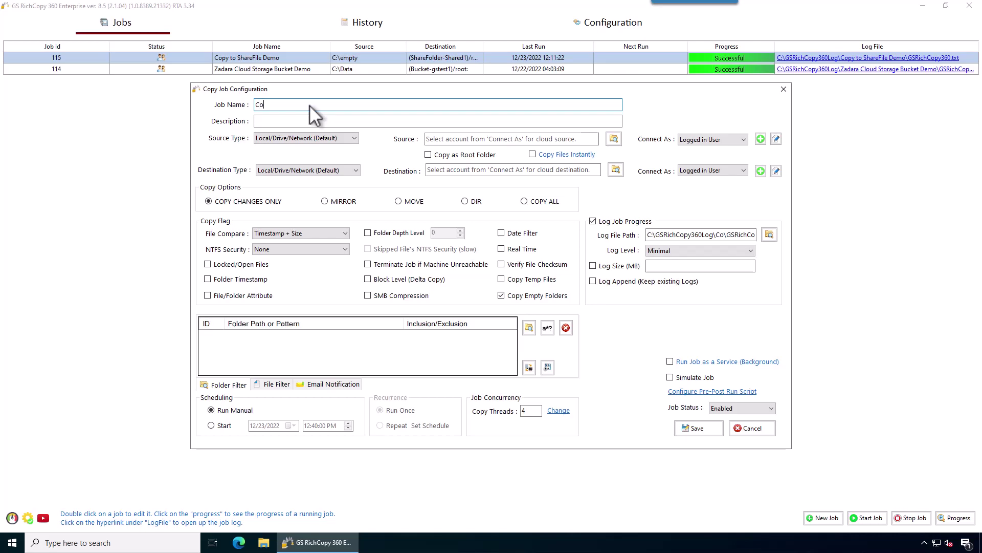
pyautogui.write('py to Cloudian Demo')
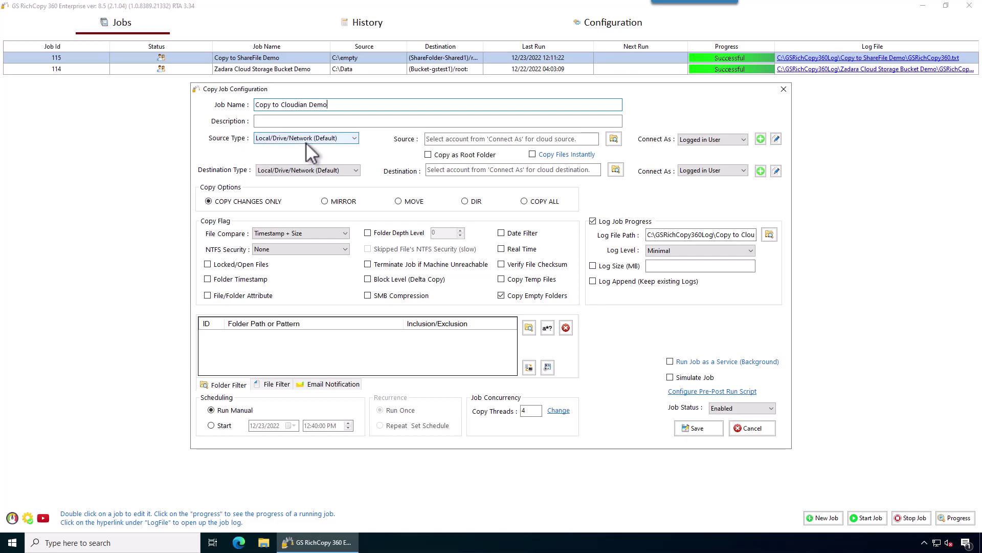
pyautogui.click(348, 150)
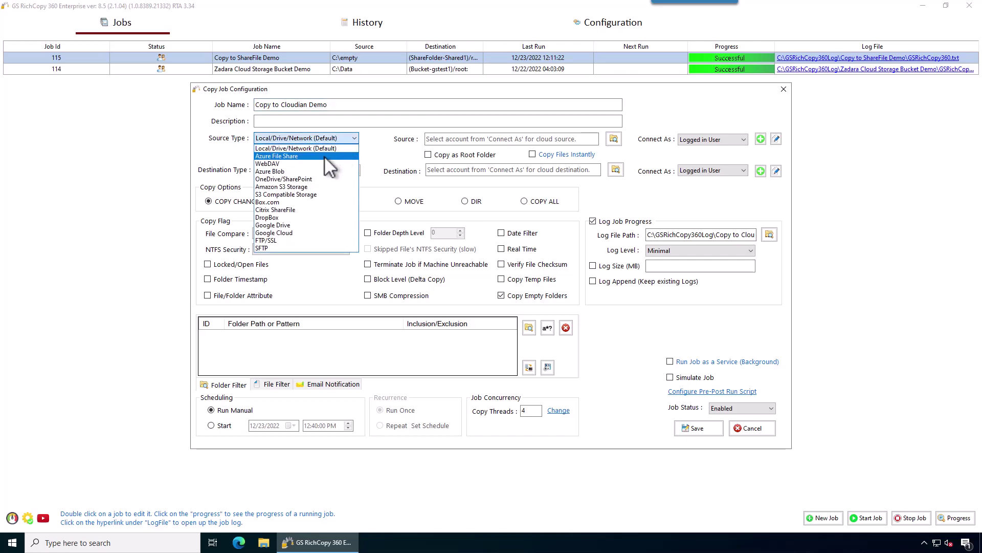
# Keep the Local/Drive/Network source type and browse to select C:\Demo as the source
pyautogui.click(297, 151)
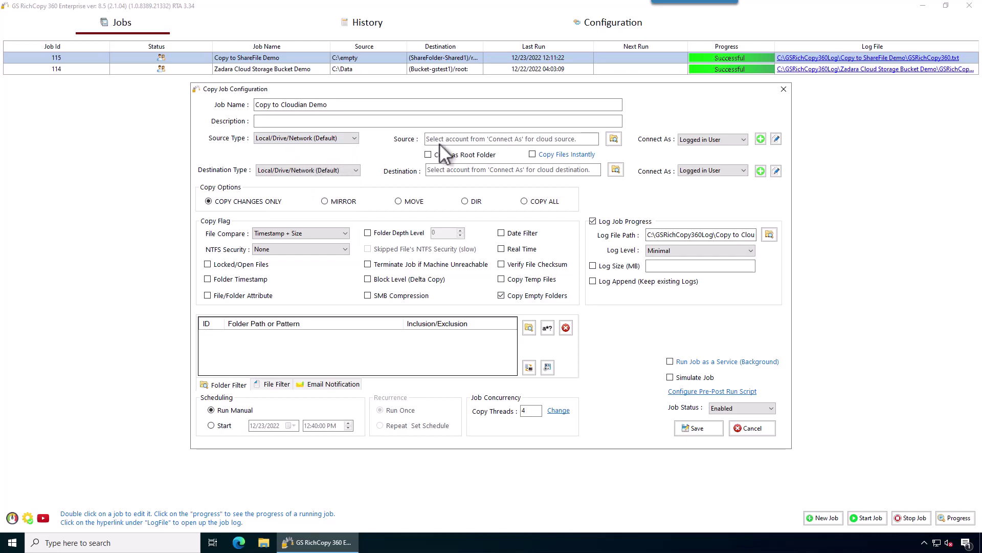
pyautogui.click(456, 139)
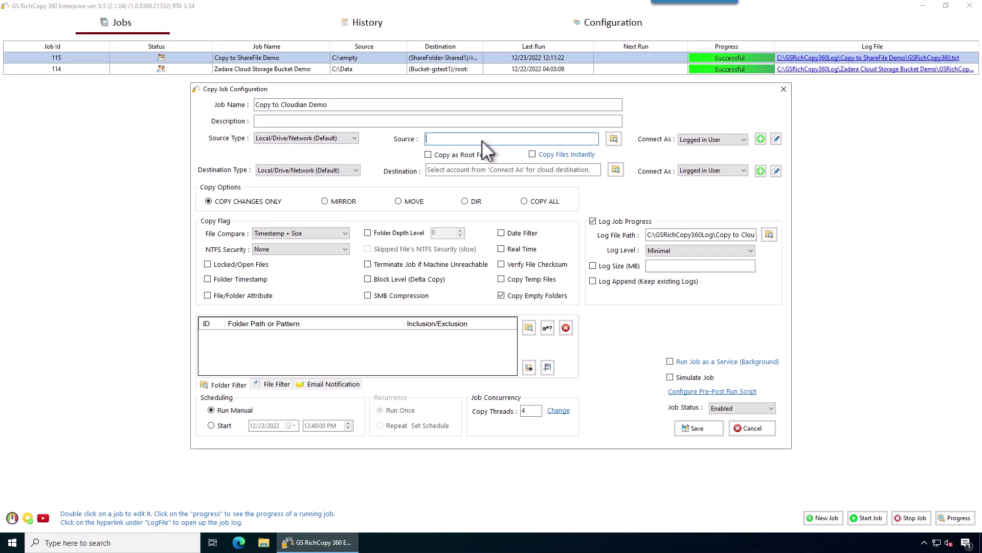
pyautogui.click(615, 141)
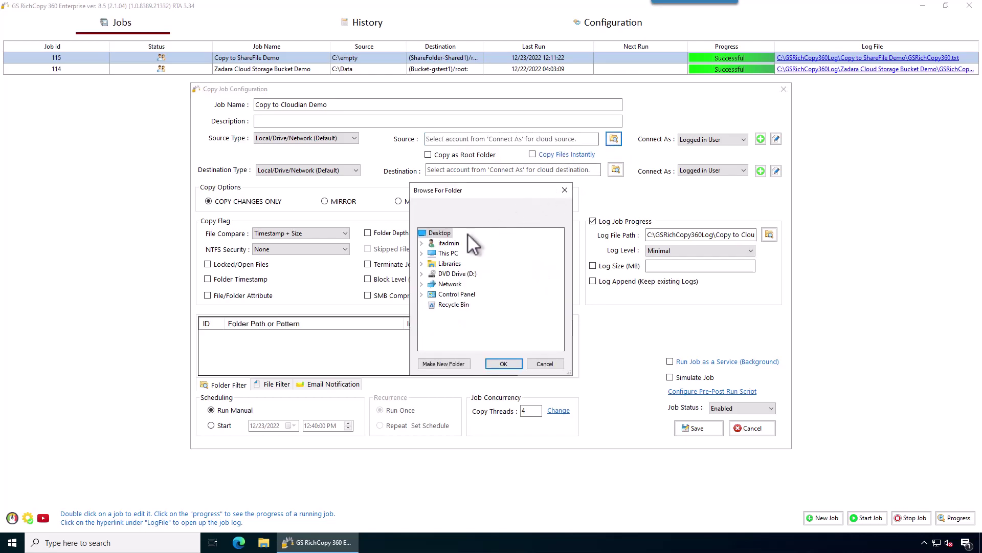
pyautogui.click(422, 253)
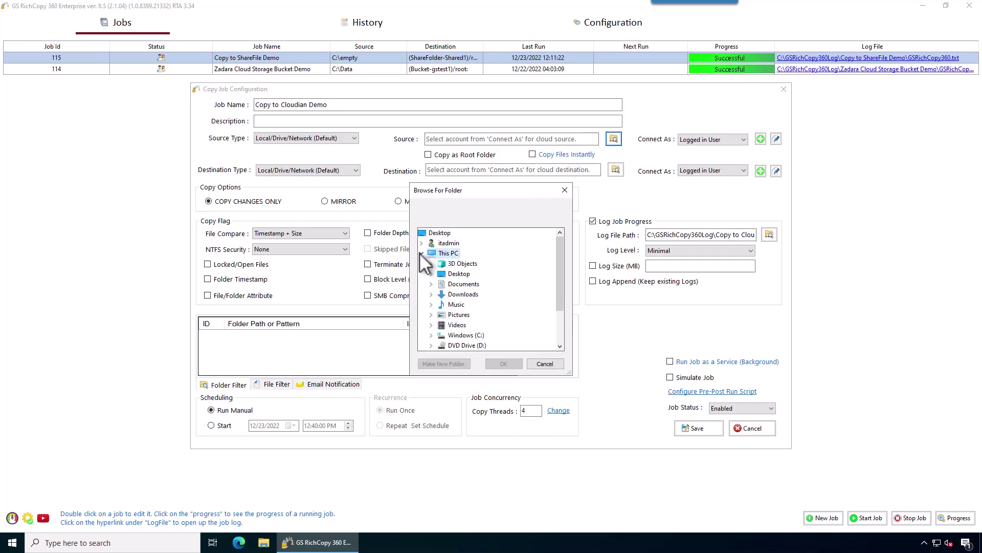
pyautogui.doubleClick(481, 335)
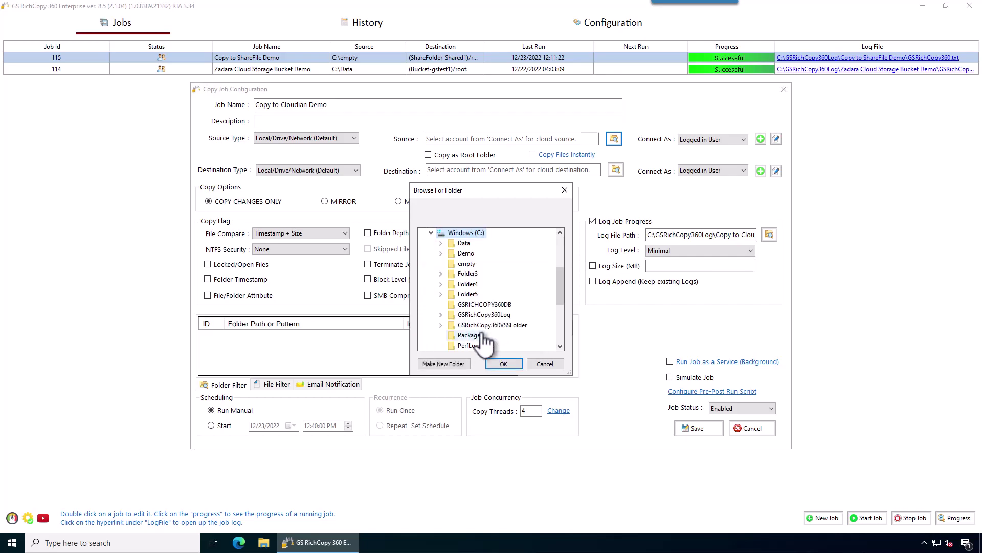
pyautogui.doubleClick(466, 254)
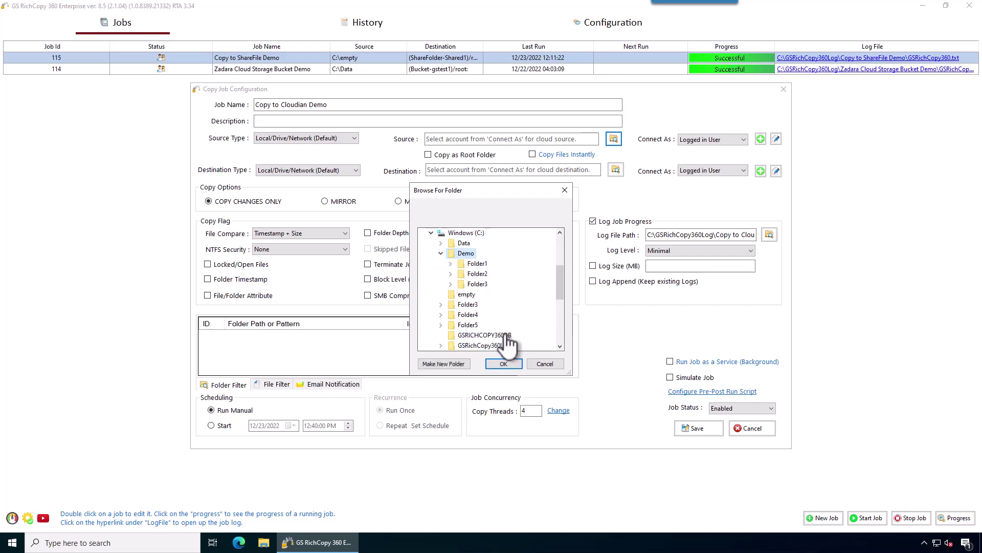
pyautogui.click(503, 363)
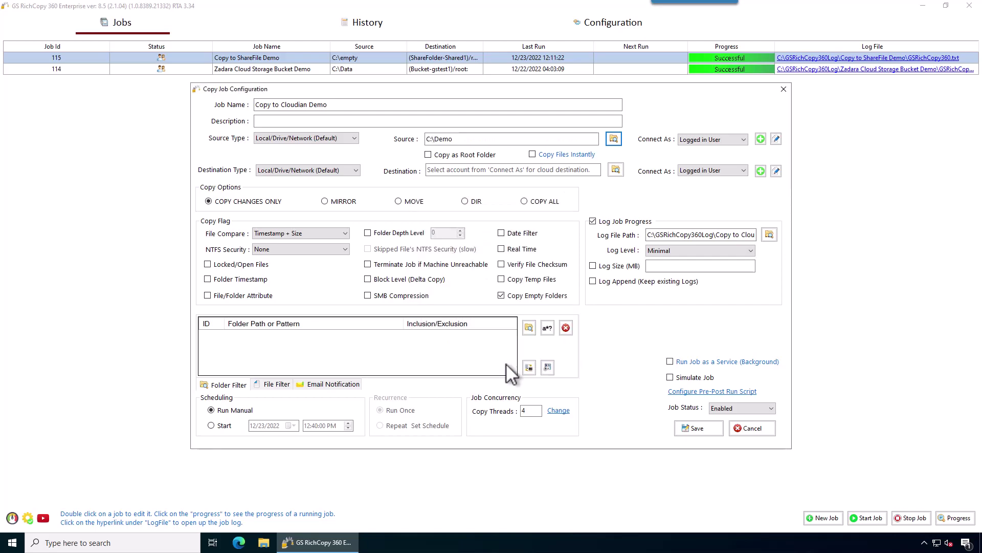
# Enable Copy as Root Folder and Copy Files Instantly for the source
pyautogui.click(428, 155)
pyautogui.doubleClick(447, 139)
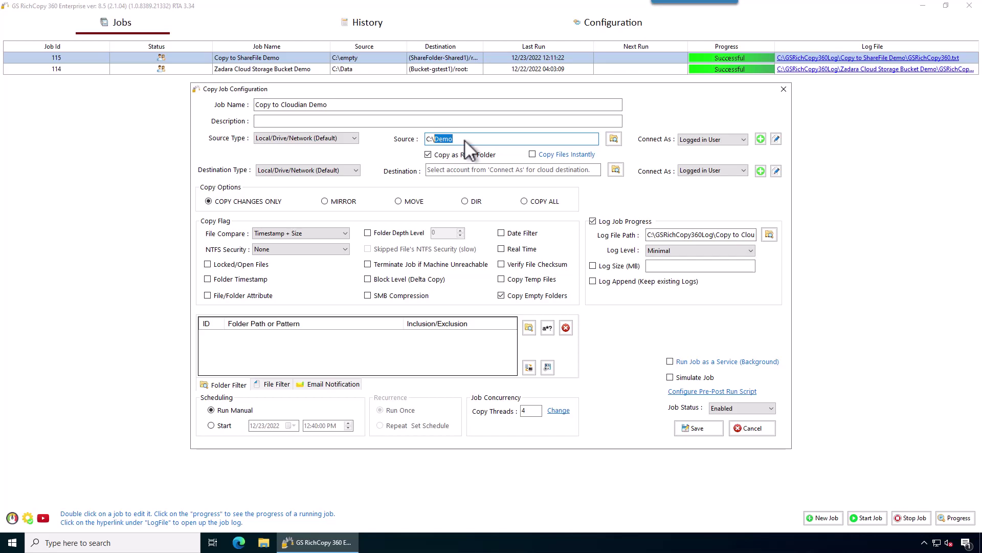
pyautogui.click(428, 155)
pyautogui.doubleClick(437, 139)
pyautogui.click(429, 155)
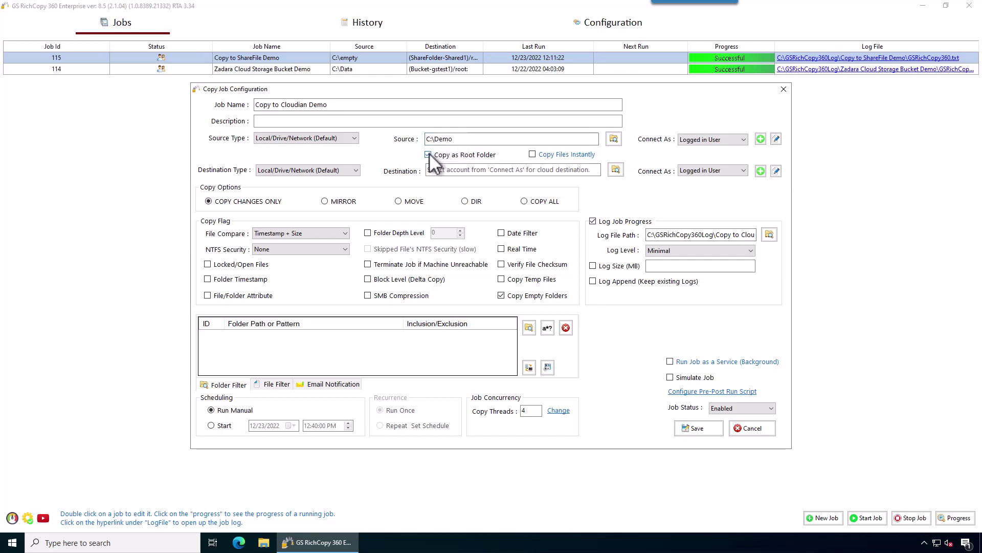
pyautogui.click(532, 155)
# Choose S3 Compatible Storage from the Destination Type dropdown
pyautogui.click(302, 172)
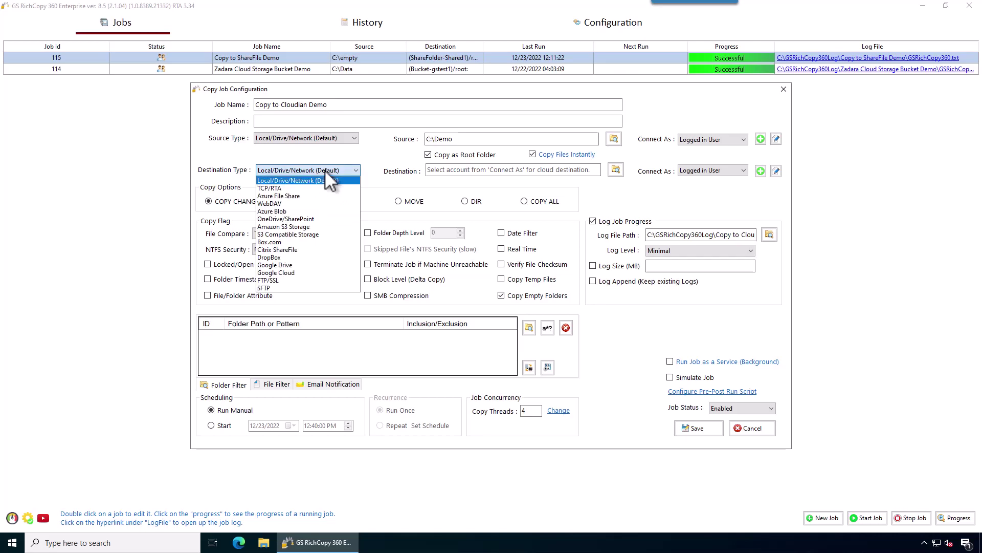
pyautogui.click(293, 233)
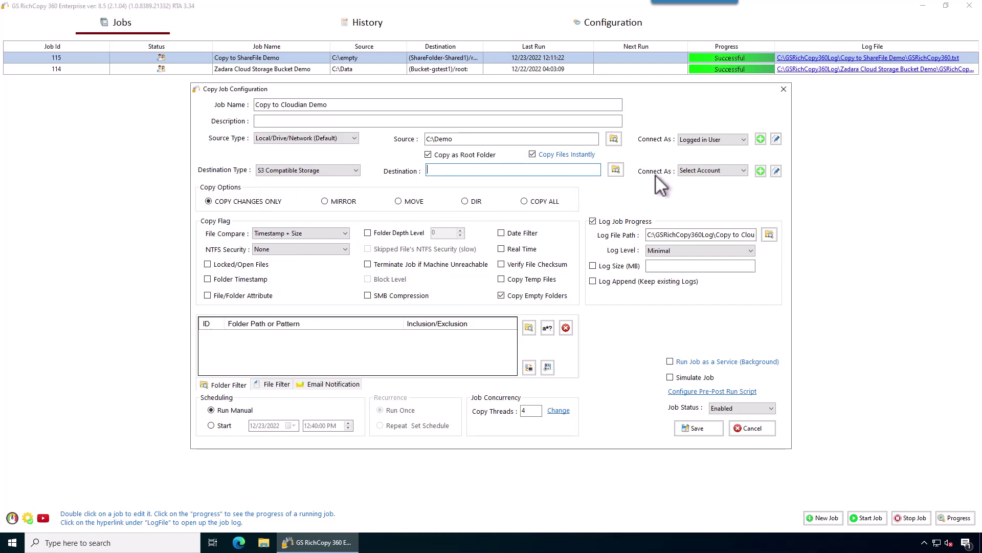
pyautogui.click(761, 171)
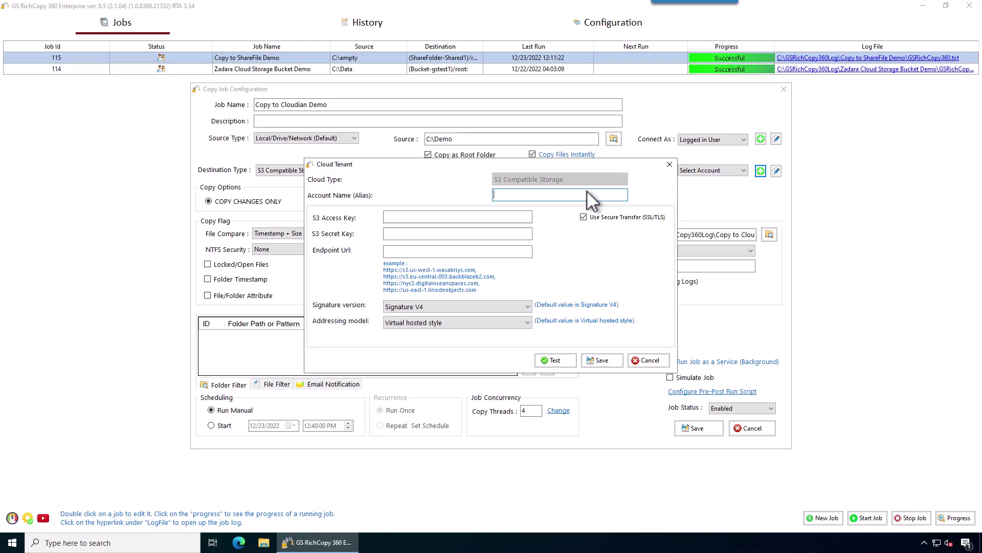
pyautogui.write('Cloudian S3 Bucket')
pyautogui.press('BackSpace')
pyautogui.press('BackSpace')
pyautogui.press('BackSpace')
pyautogui.press('BackSpace')
pyautogui.press('BackSpace')
pyautogui.press('BackSpace')
pyautogui.click(412, 216)
pyautogui.hotkey('ctrl', 'v')
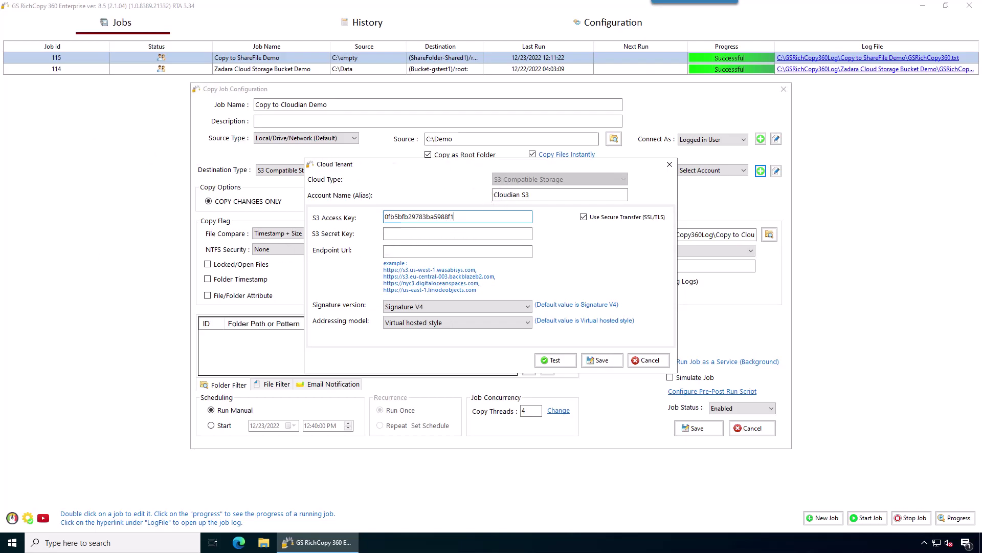
pyautogui.click(423, 234)
pyautogui.hotkey('ctrl', 'v')
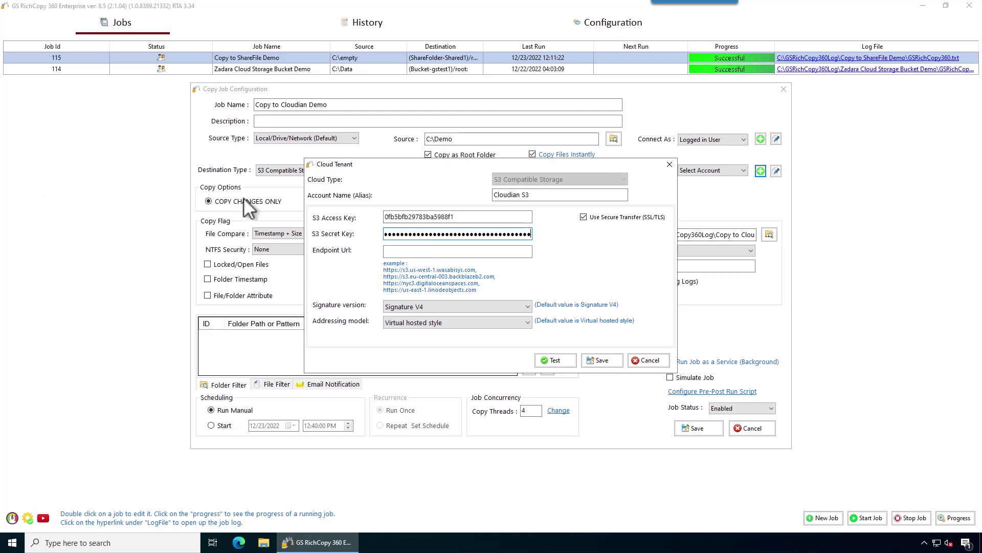
pyautogui.click(409, 253)
pyautogui.write('https://s3.cloudianhyperstore.com')
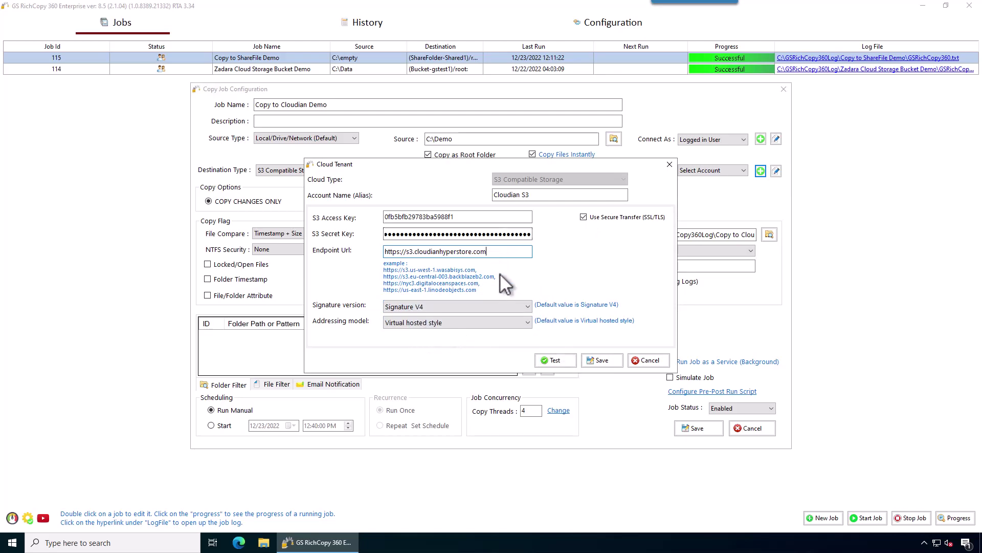
# Test the Cloudian S3 connection, dismiss the result, and save the account
pyautogui.click(567, 364)
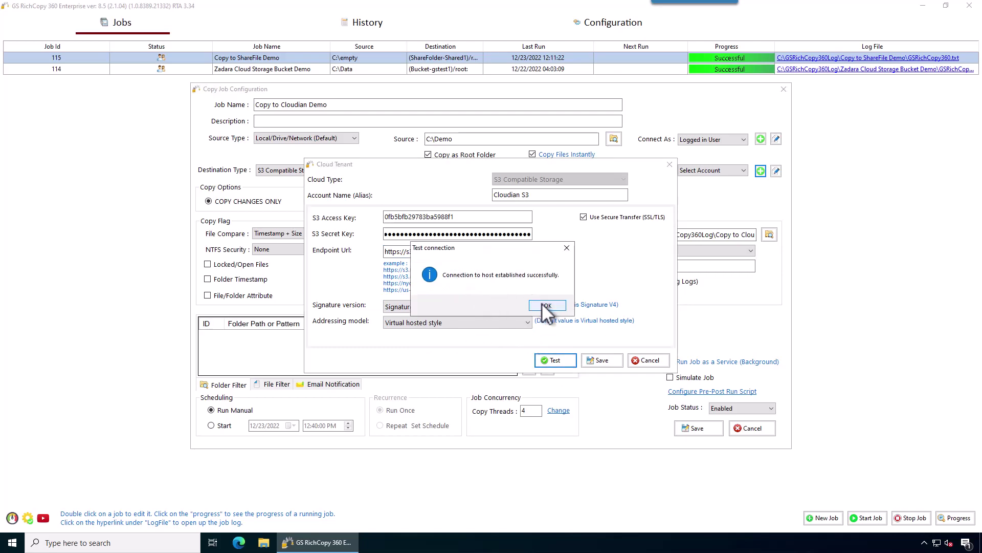
pyautogui.click(544, 305)
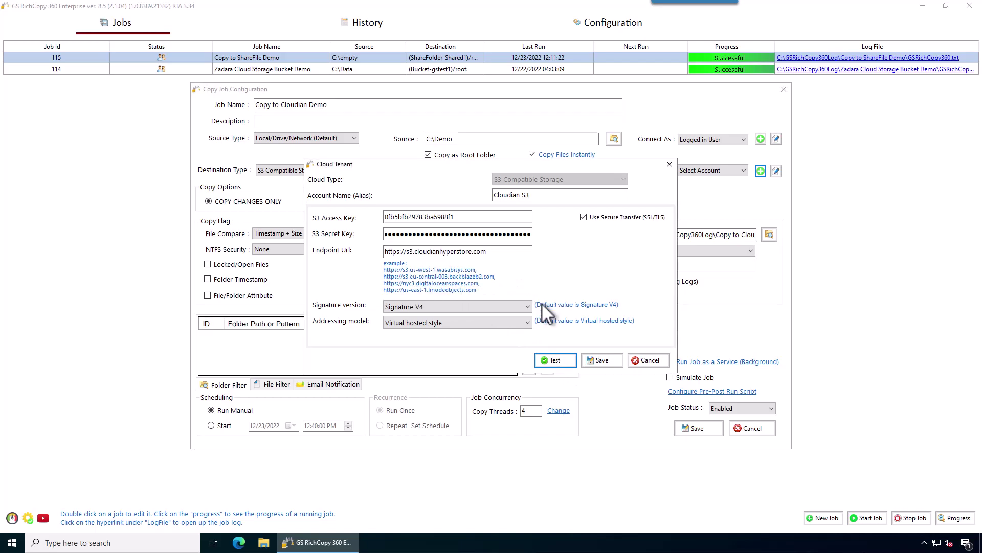
pyautogui.click(605, 358)
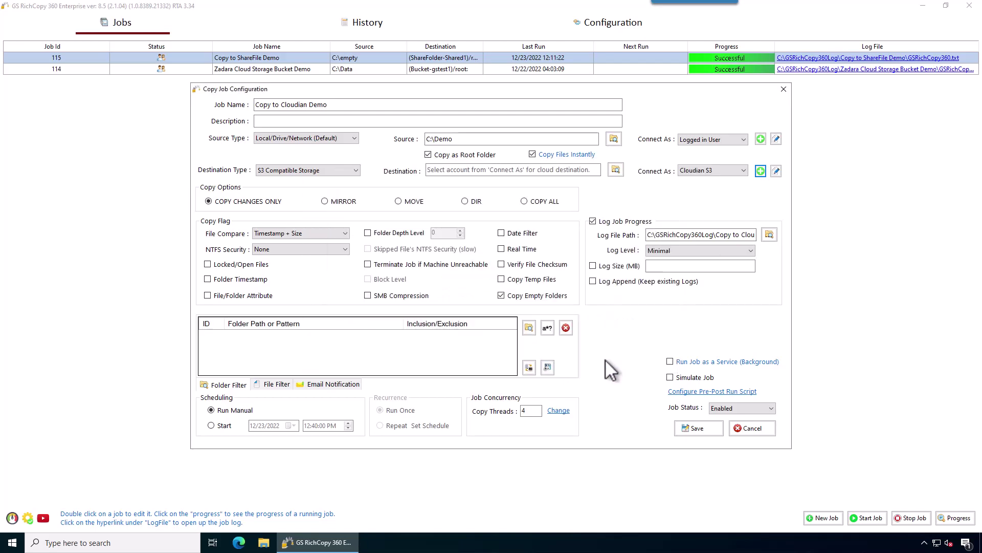
# Set the destination to the root of the (Bucket-guru) bucket
pyautogui.click(616, 170)
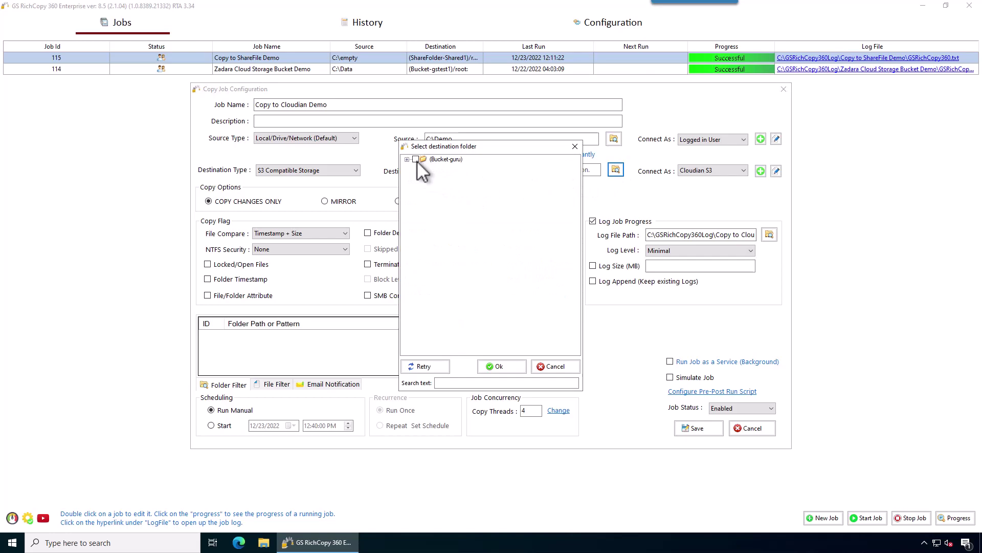
pyautogui.click(499, 367)
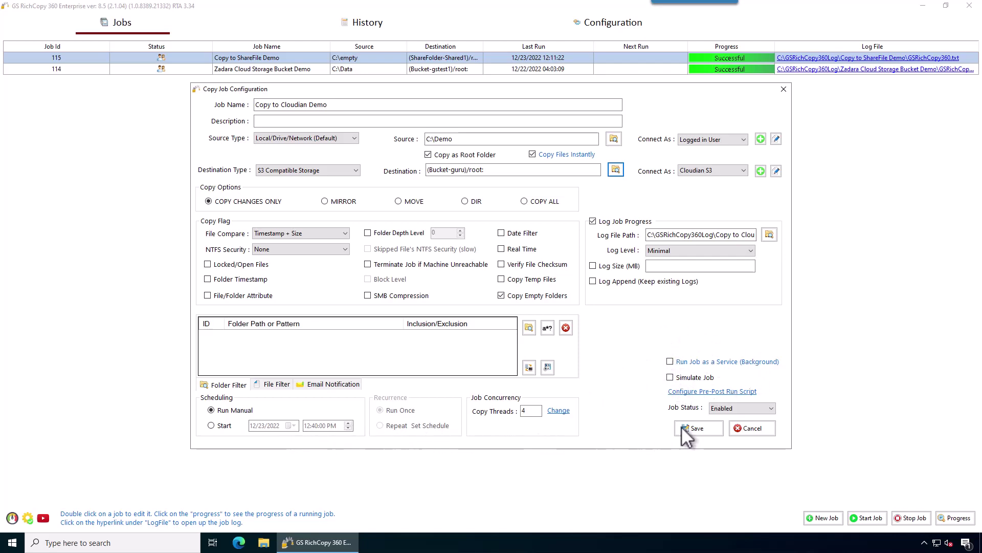
# Save the job, reopen job 117, and change Copy Threads from 4 to 5
pyautogui.click(707, 430)
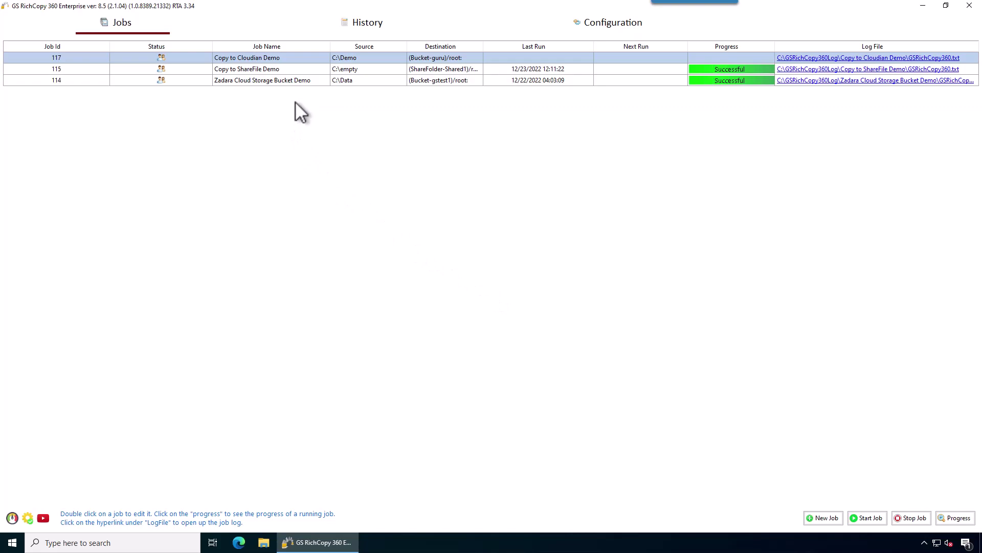
pyautogui.doubleClick(313, 58)
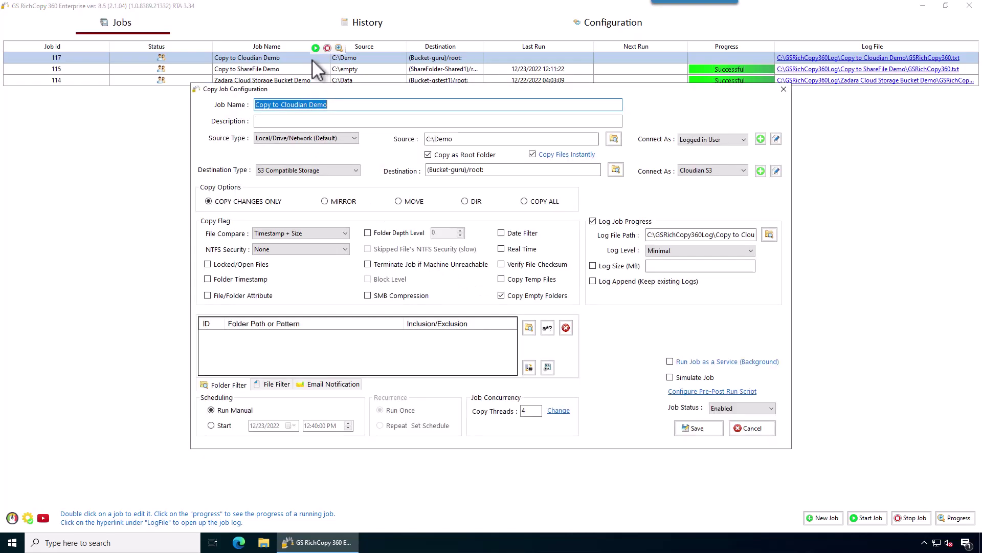
pyautogui.click(533, 411)
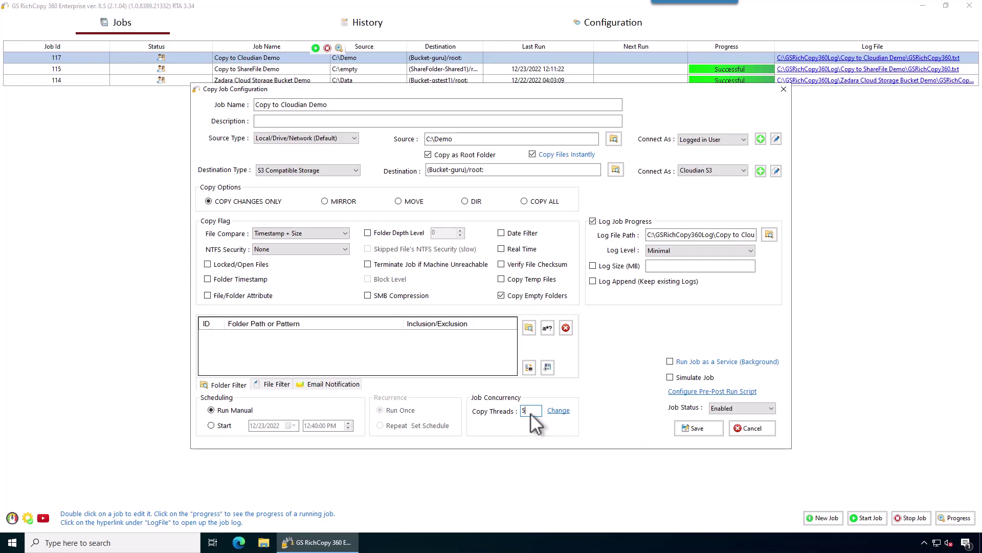
# Save the 5-thread job, start job 117, and open its Job Run Details
pyautogui.click(696, 428)
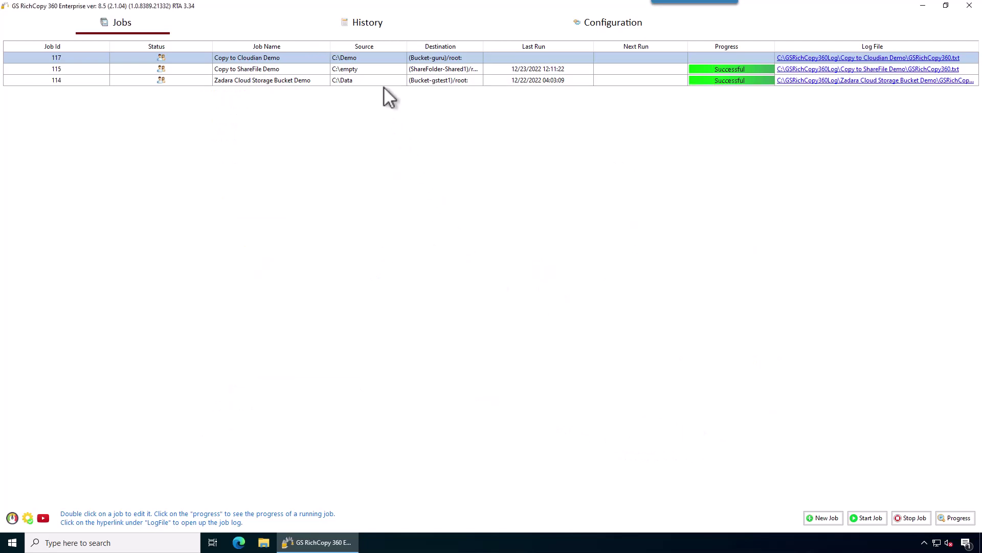
pyautogui.rightClick(384, 58)
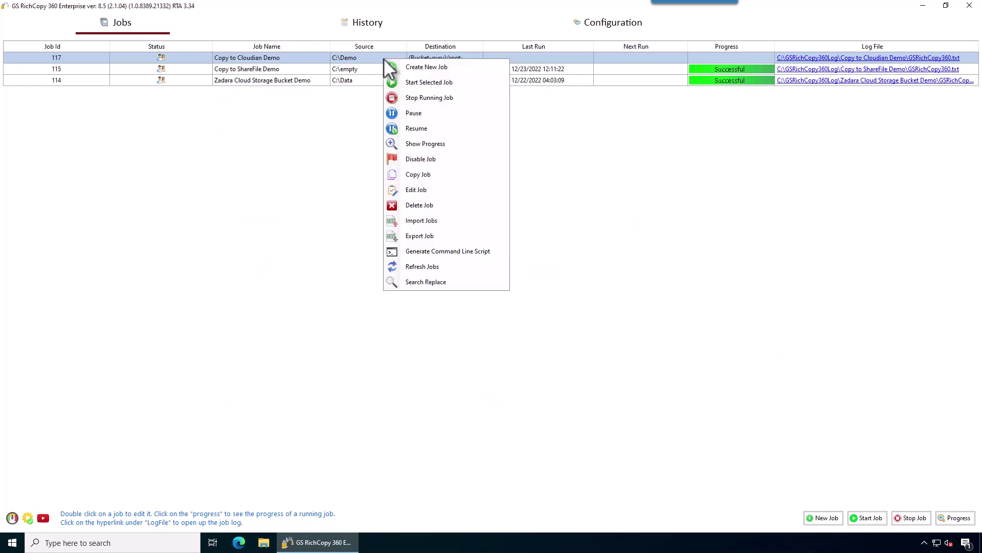
pyautogui.click(409, 82)
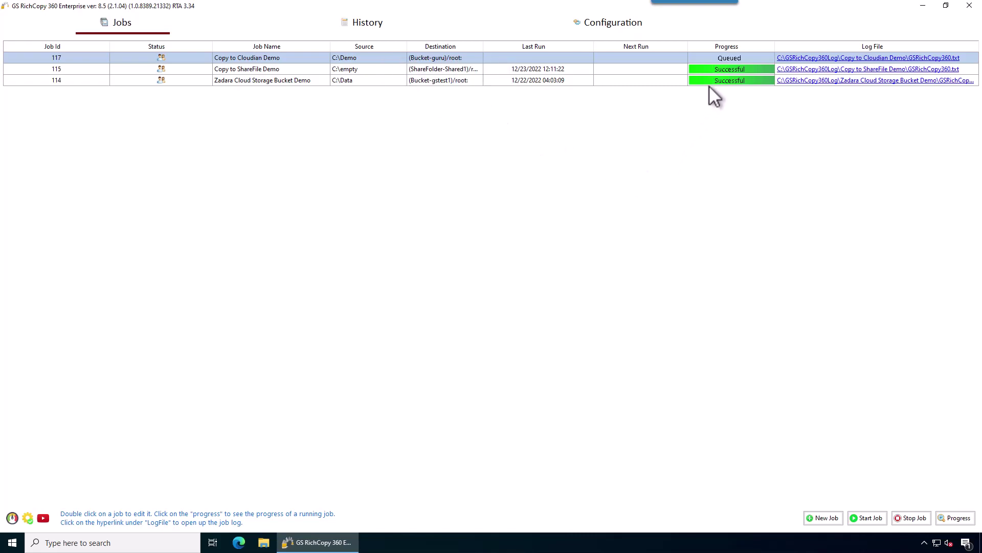
pyautogui.click(733, 58)
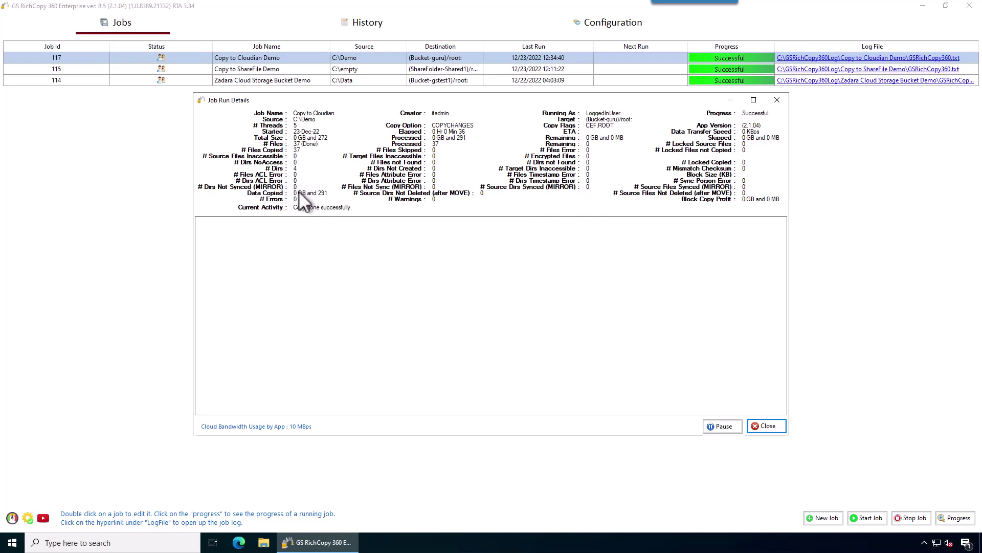
# Open job 117's log in Notepad, confirm 37 of 37 files copied and no errors, then close it
pyautogui.click(767, 427)
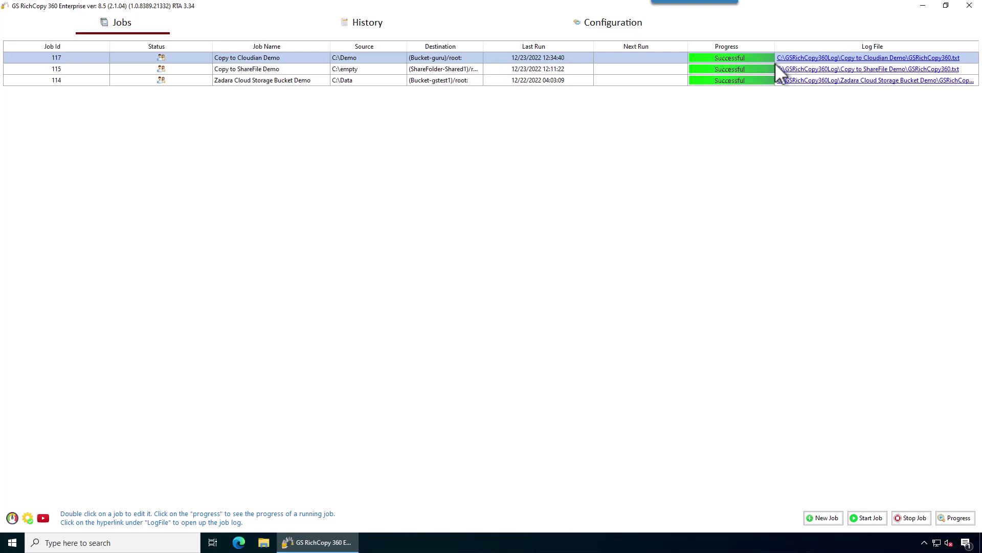
pyautogui.click(797, 57)
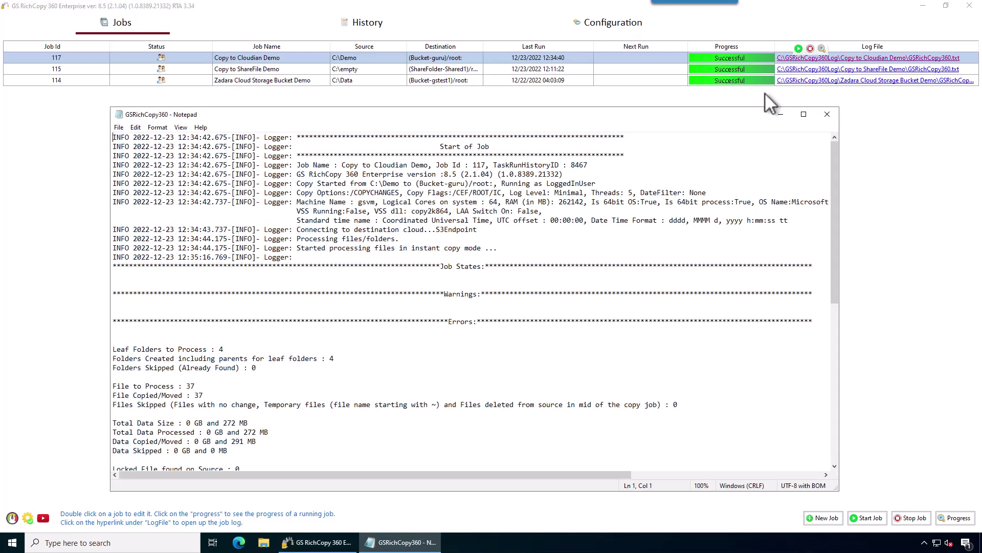
pyautogui.moveTo(501, 321); pyautogui.dragTo(330, 331)
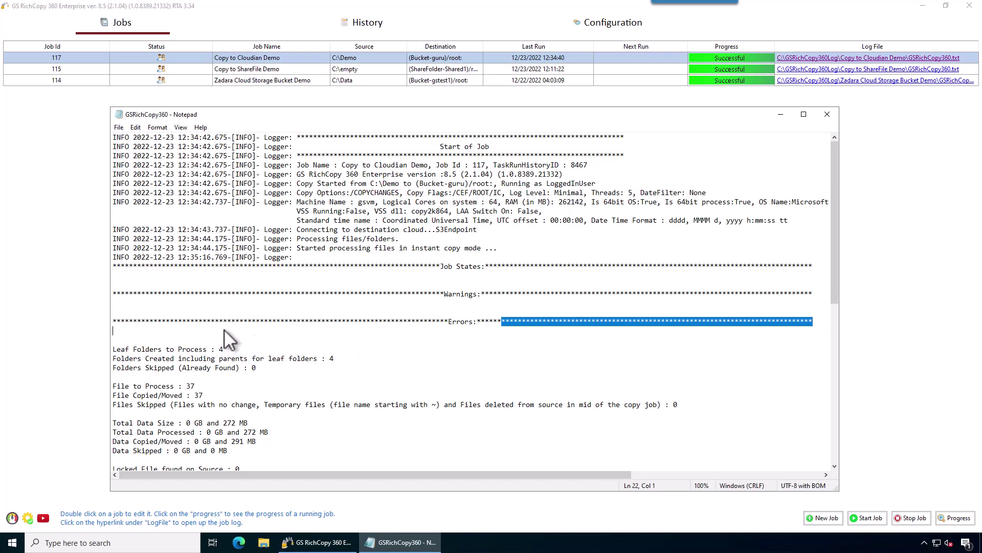
pyautogui.click(834, 115)
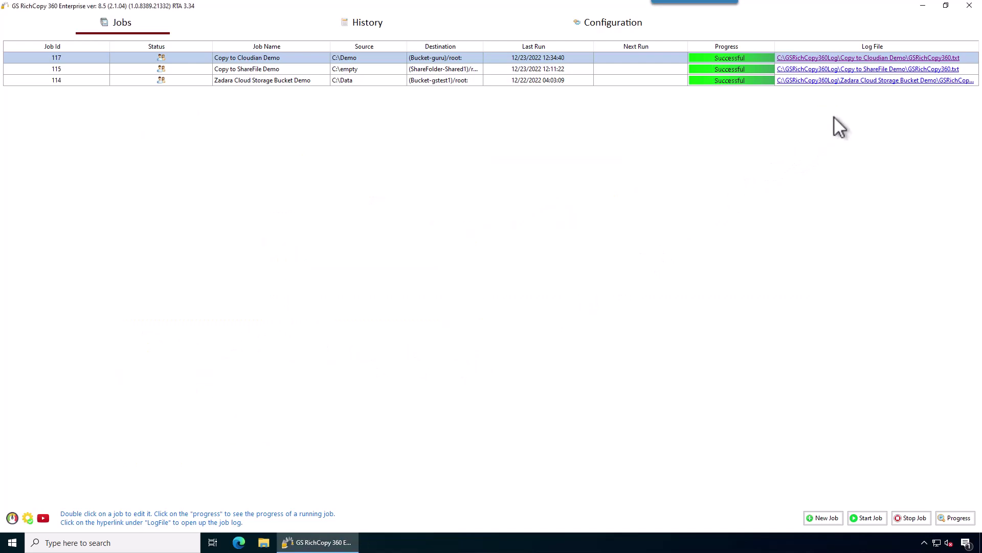
pyautogui.doubleClick(564, 58)
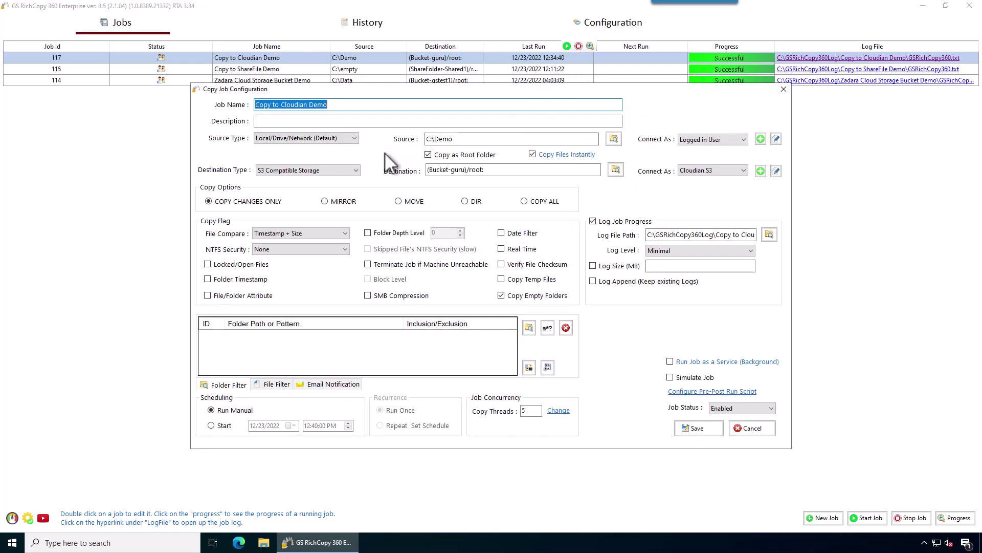
pyautogui.click(353, 140)
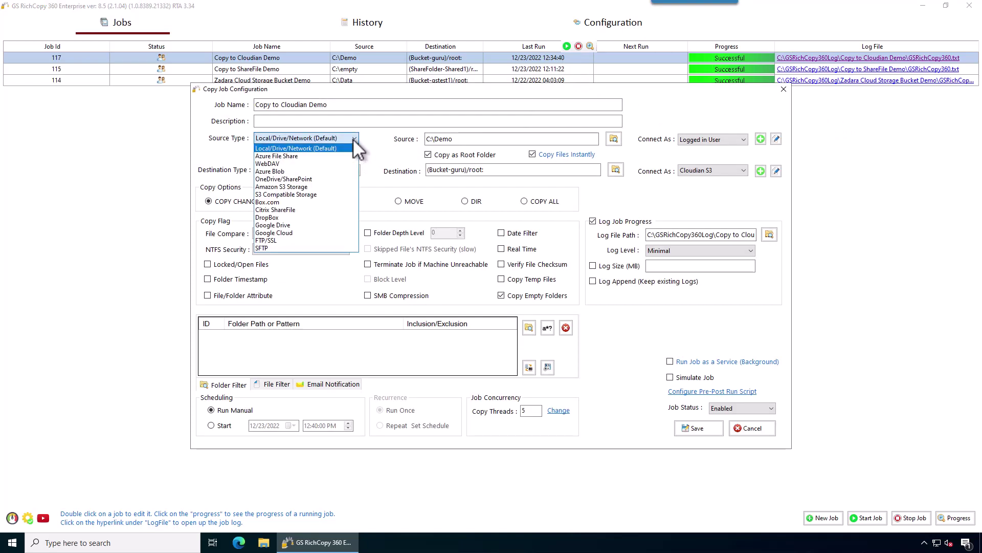
pyautogui.click(302, 194)
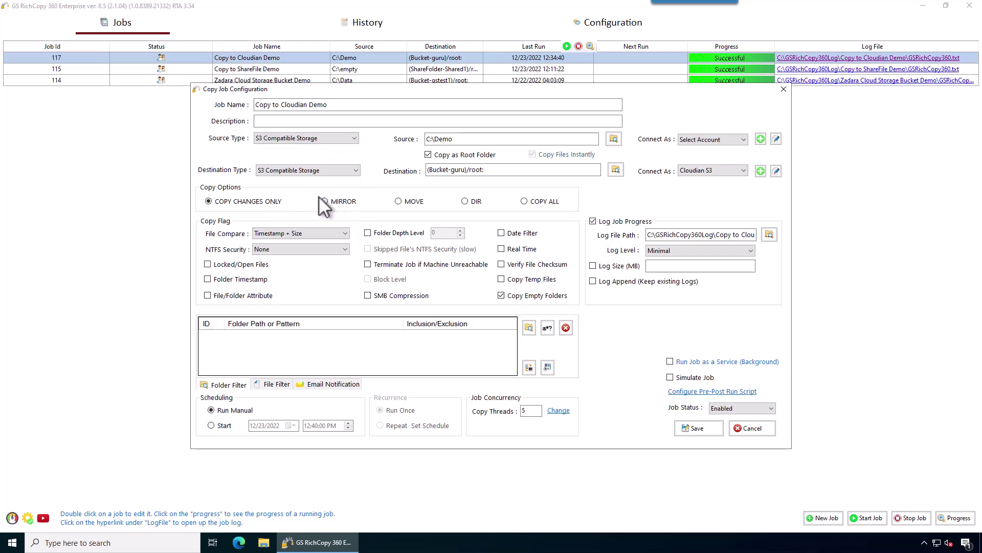
pyautogui.click(705, 140)
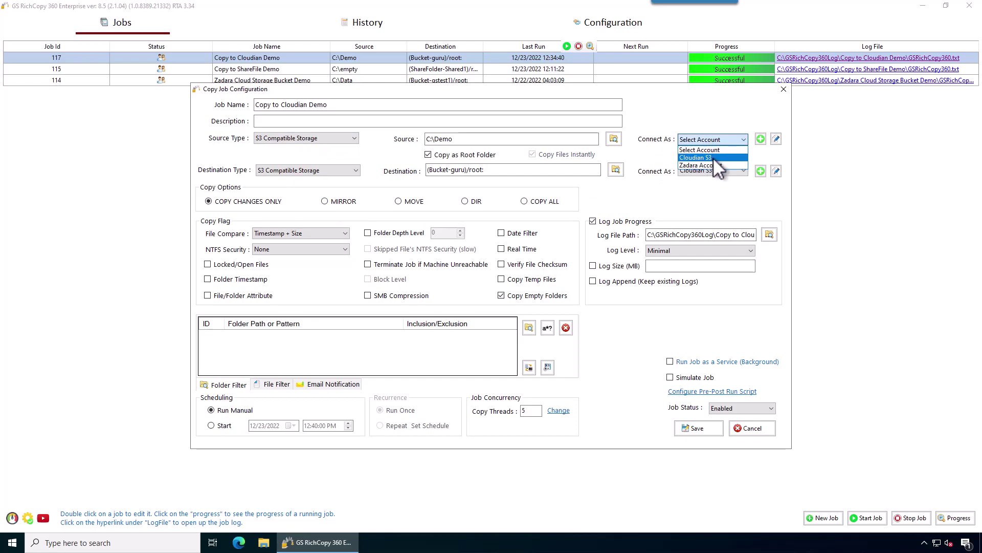
pyautogui.click(701, 158)
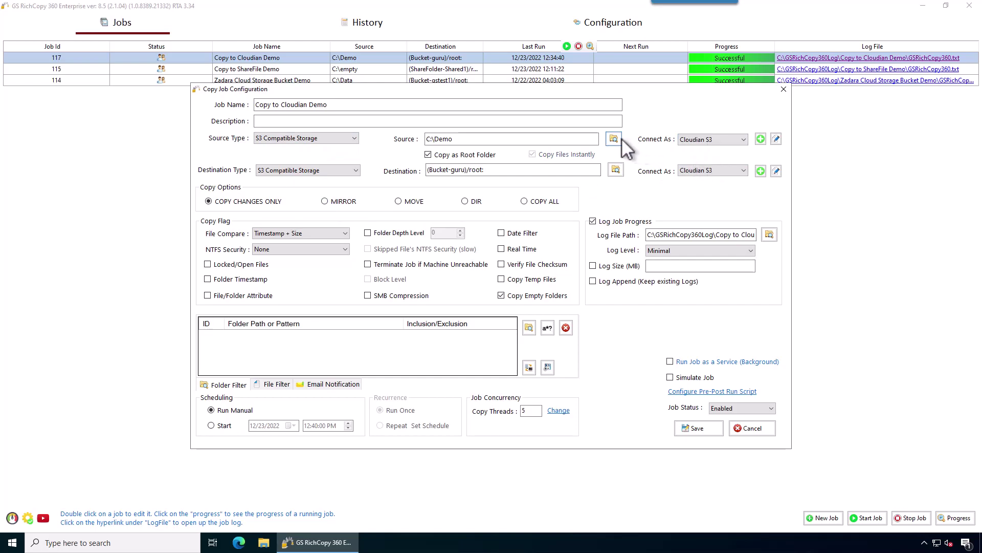
pyautogui.click(614, 139)
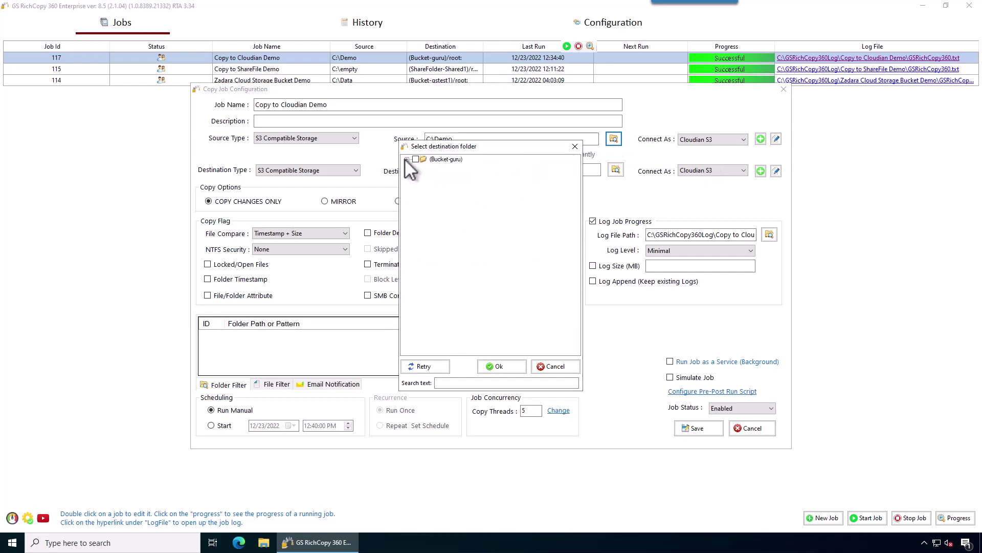
pyautogui.click(406, 159)
pyautogui.click(558, 367)
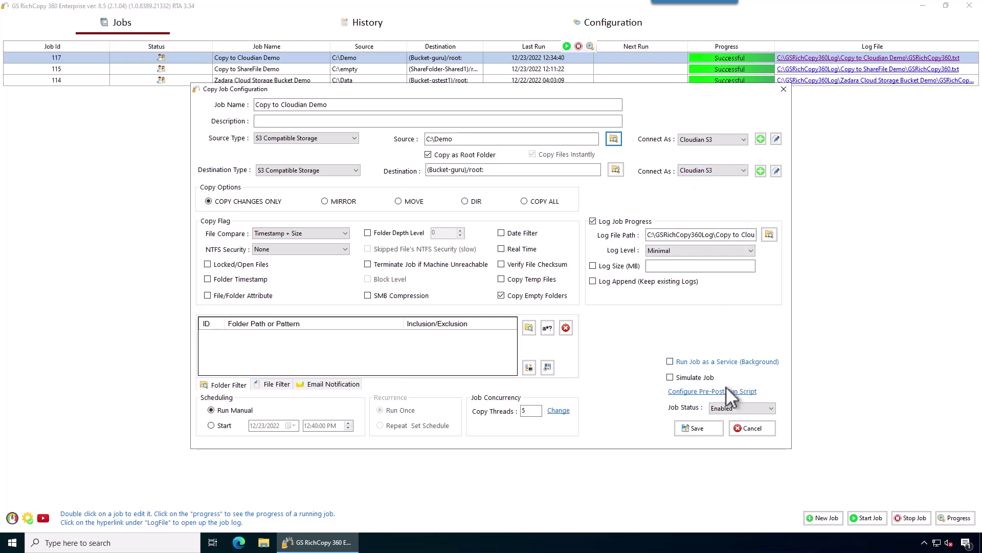
pyautogui.click(752, 429)
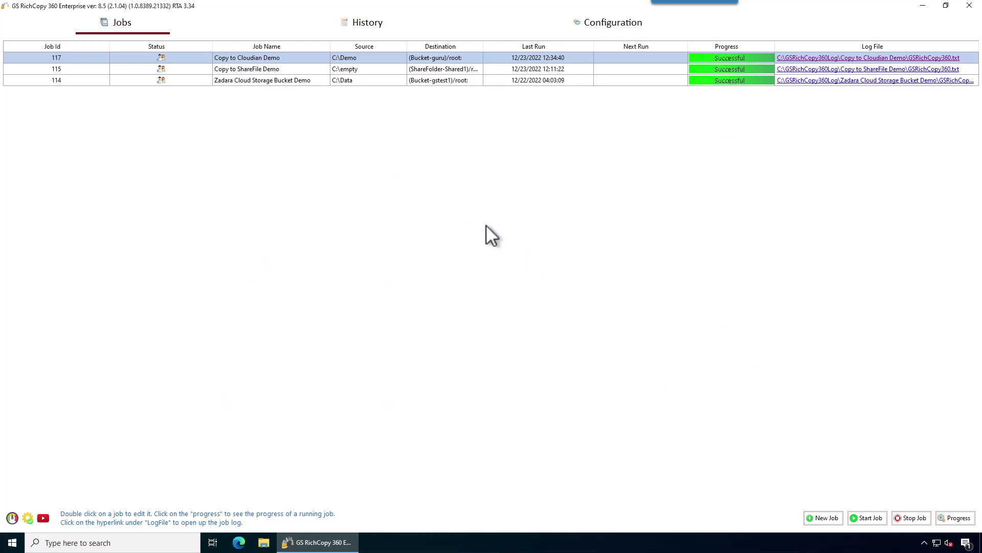